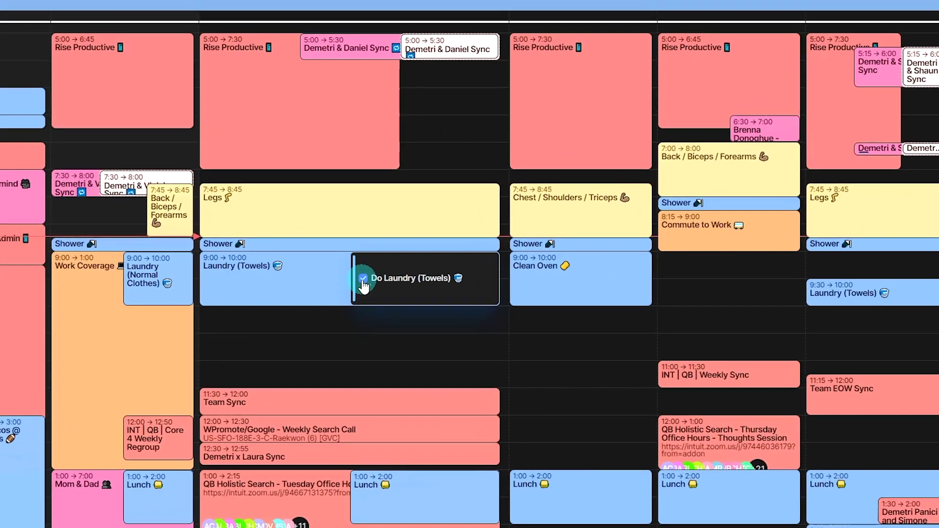
# Mark the laundry task as done in the task list.
pyautogui.click(373, 276)
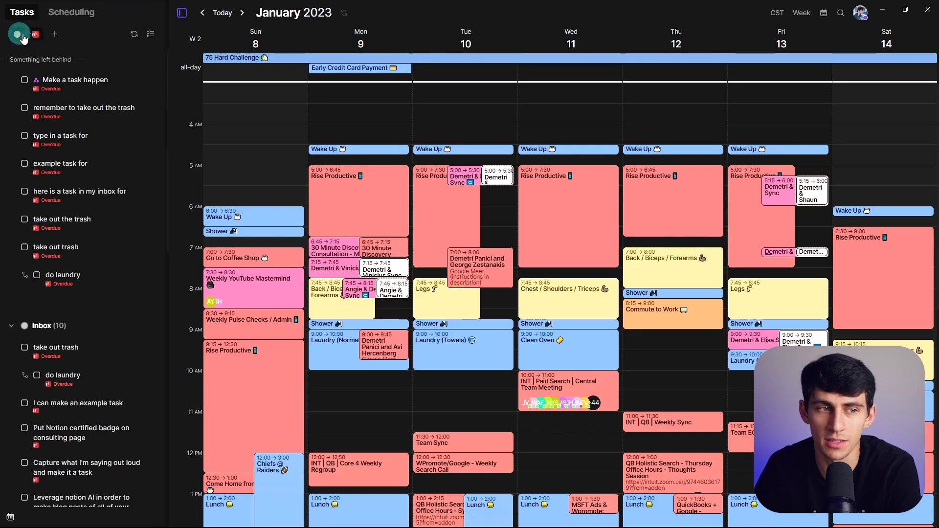
# Hide the sidebar and view the details of Tuesday's weekly Laundry (Towels) event.
pyautogui.click(18, 35)
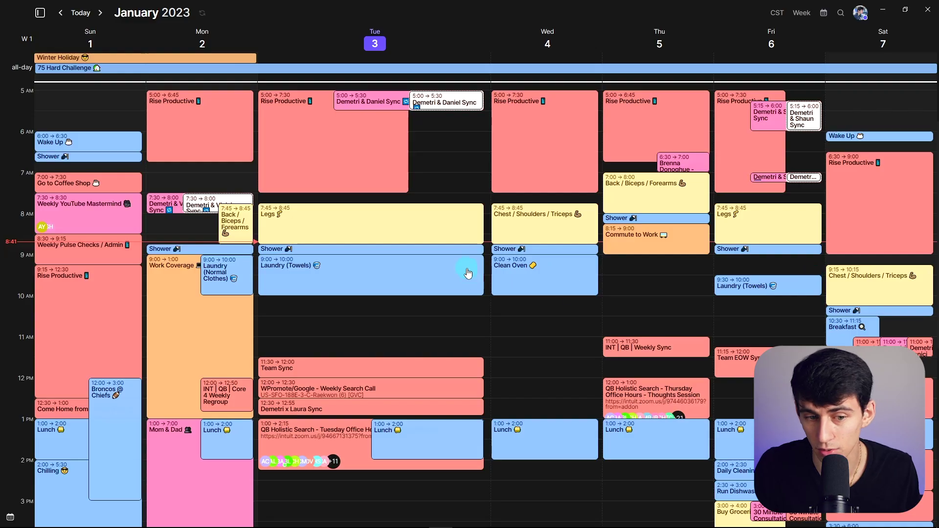
pyautogui.click(303, 282)
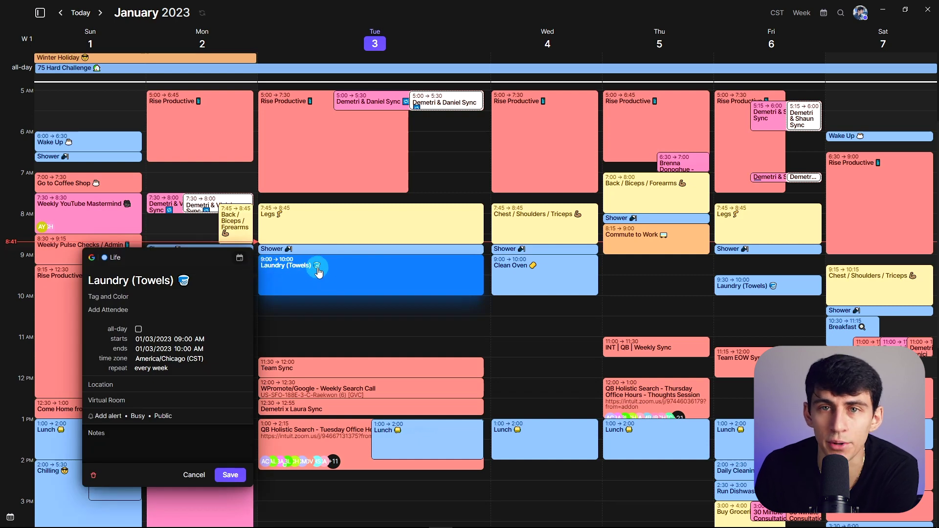
pyautogui.click(488, 265)
pyautogui.click(477, 267)
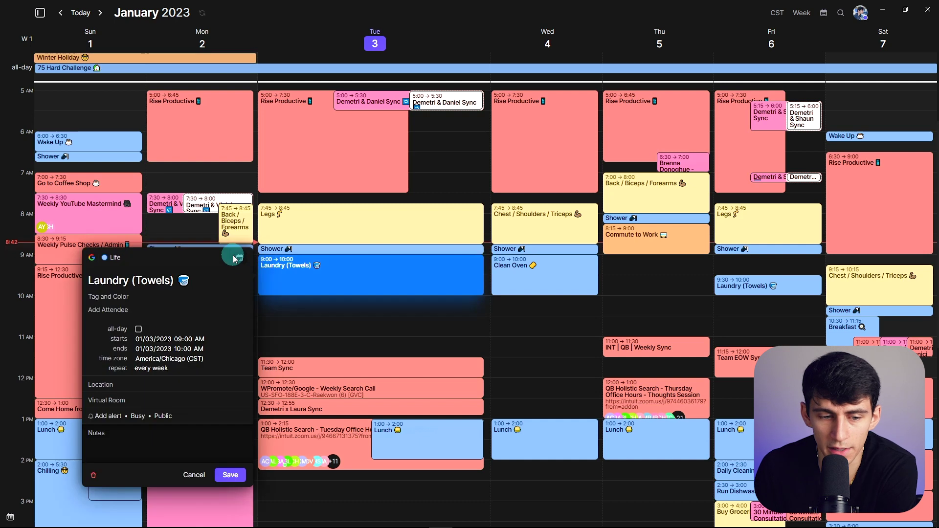
# Close the event details and draft a new Tuesday 9:00–10:00 event.
pyautogui.click(513, 277)
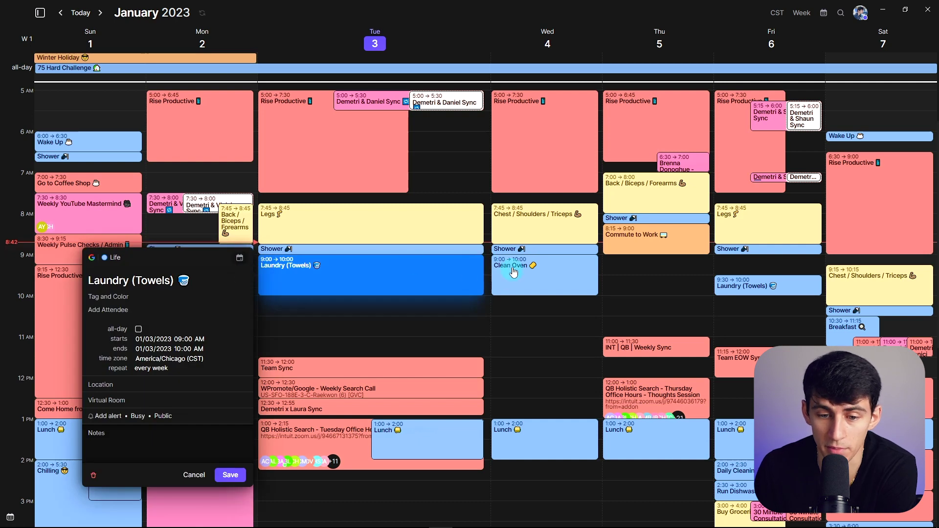
pyautogui.click(487, 261)
pyautogui.click(480, 294)
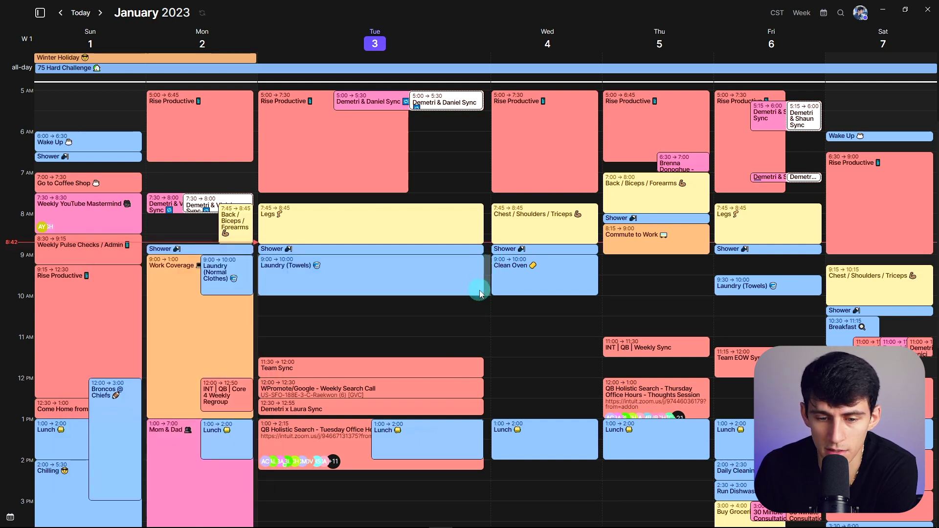
pyautogui.click(310, 255)
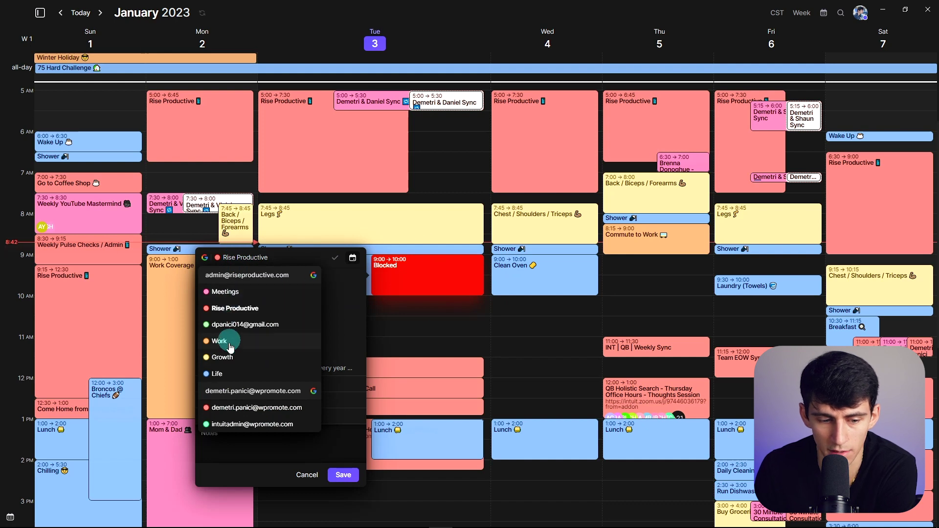
# Put the new event in the Life calendar and title it 'Do Laundry (Towels)'.
pyautogui.click(215, 376)
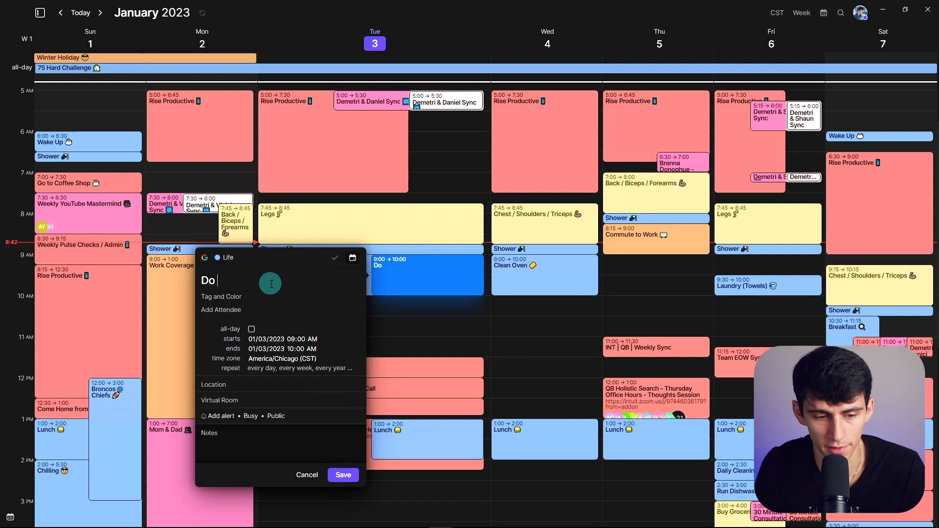
pyautogui.write('Towels)')
pyautogui.click(332, 262)
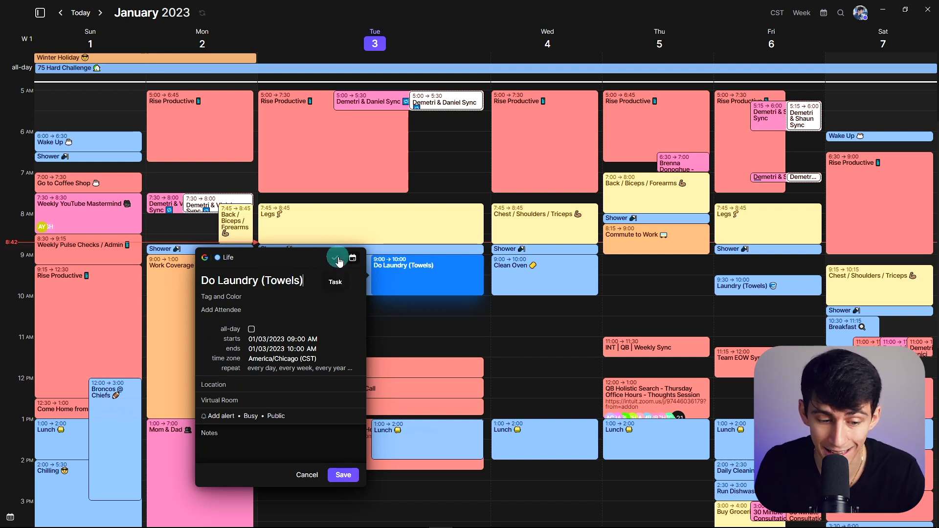
# Make the event repeat every week on Tuesday.
pyautogui.click(299, 371)
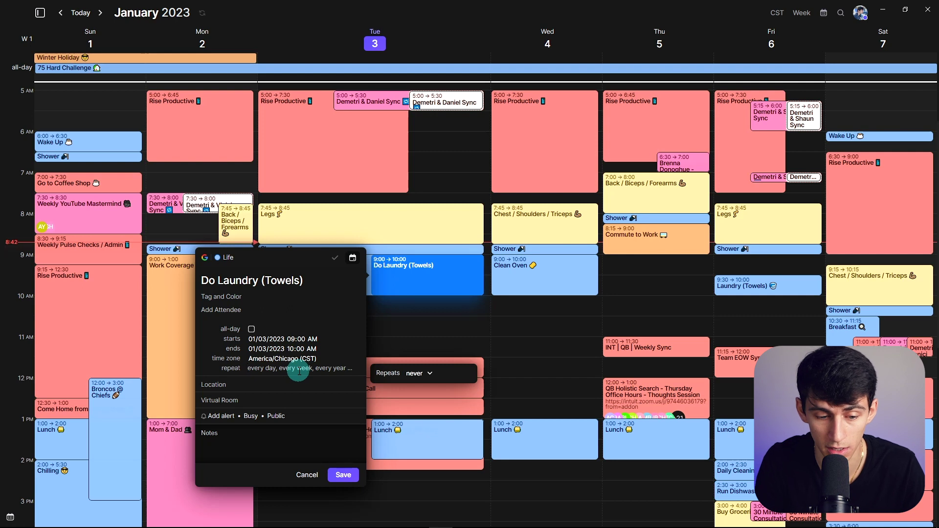
pyautogui.write('every week')
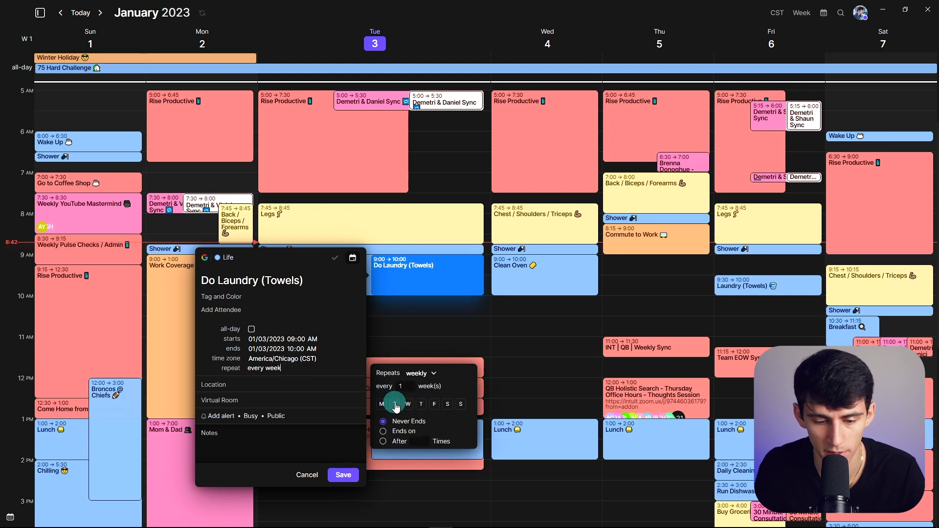
pyautogui.press('Return')
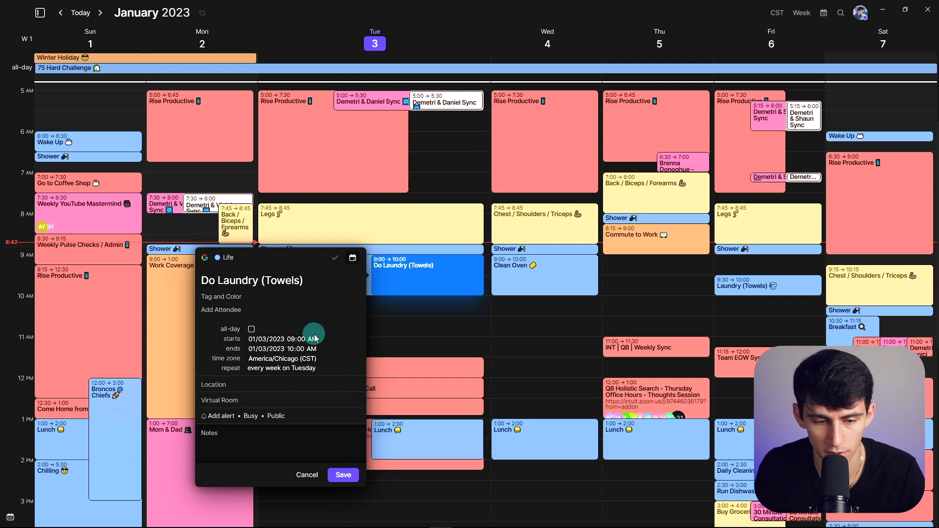
pyautogui.click(338, 260)
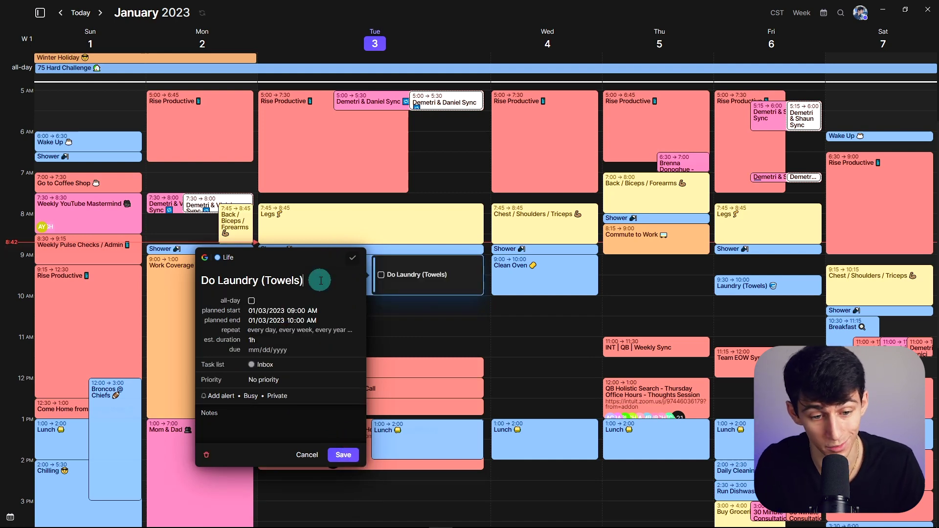
# Add a bucket emoji to the 'Do Laundry (Towels)' title and save the task.
pyautogui.press('super+period')
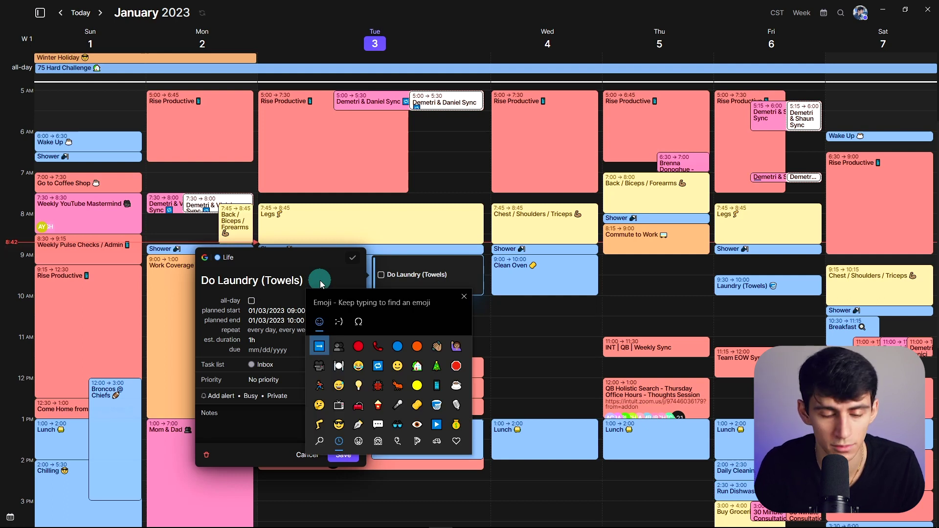
pyautogui.write('bucket')
pyautogui.press('Return')
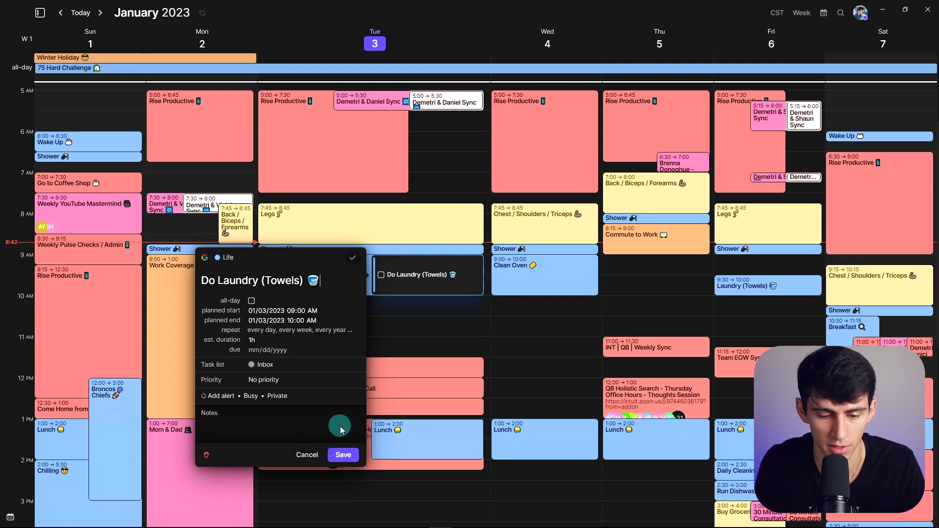
pyautogui.click(343, 455)
# Return to the January 1 week and check off the laundry task.
pyautogui.click(102, 13)
pyautogui.press('t')
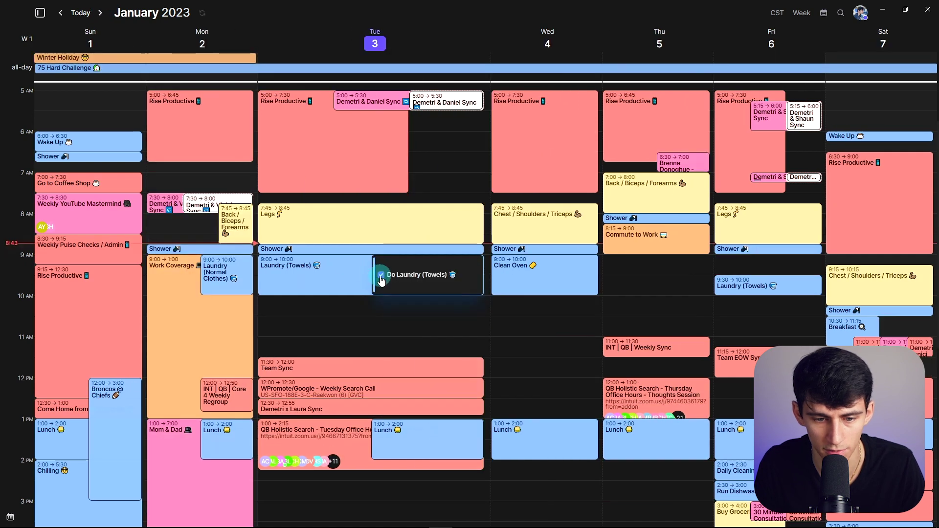
pyautogui.click(436, 273)
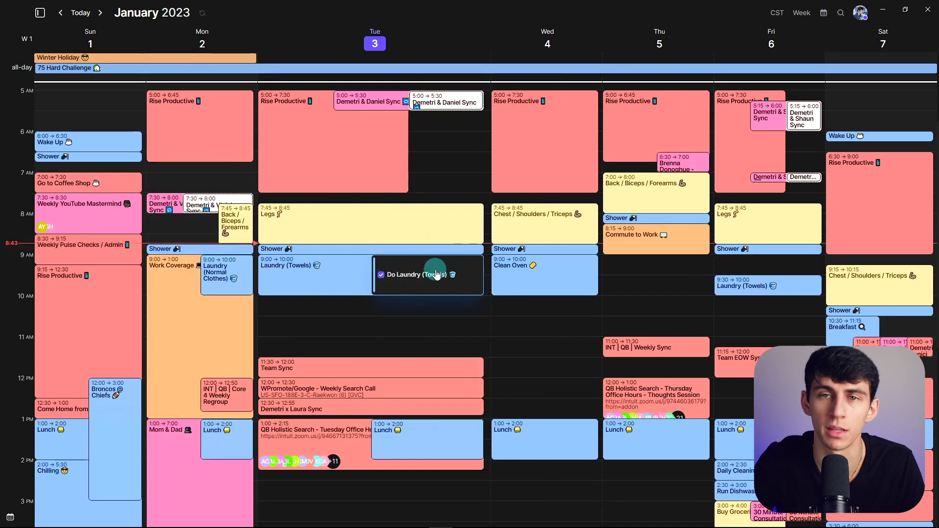
# On the January 8 week, try deleting Tuesday's Laundry (Towels) event, then cancel.
pyautogui.press('Right')
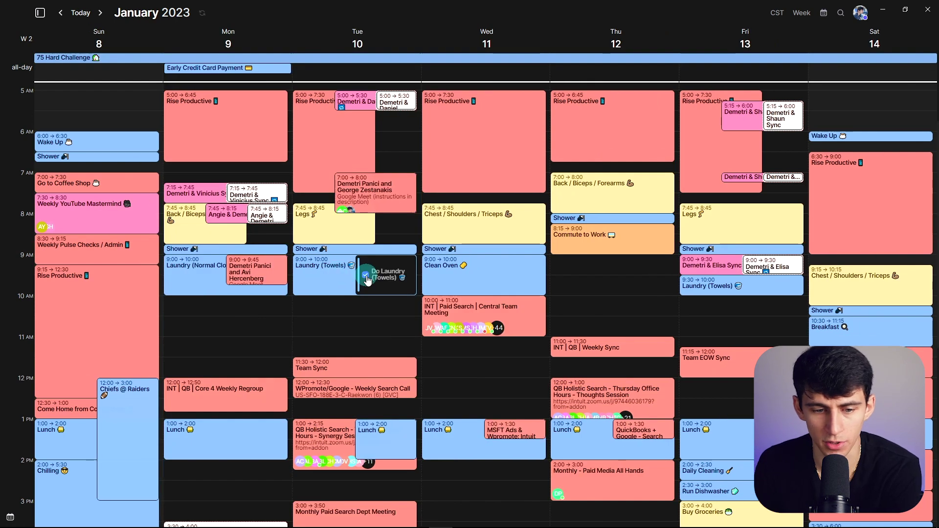
pyautogui.rightClick(311, 286)
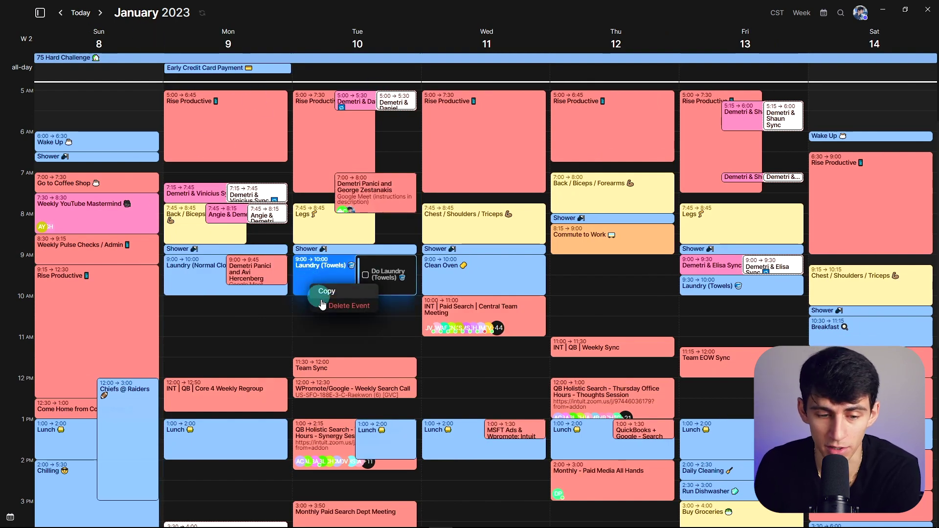
pyautogui.click(325, 307)
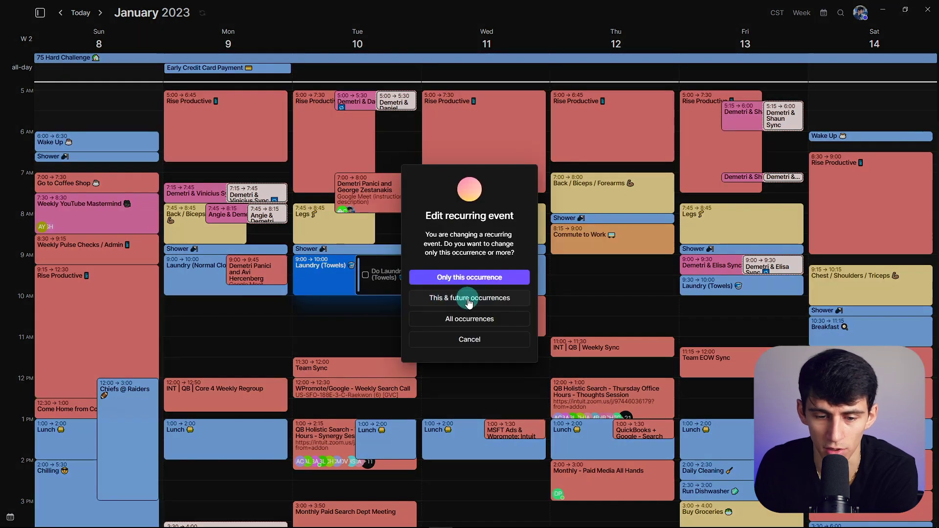
pyautogui.click(363, 289)
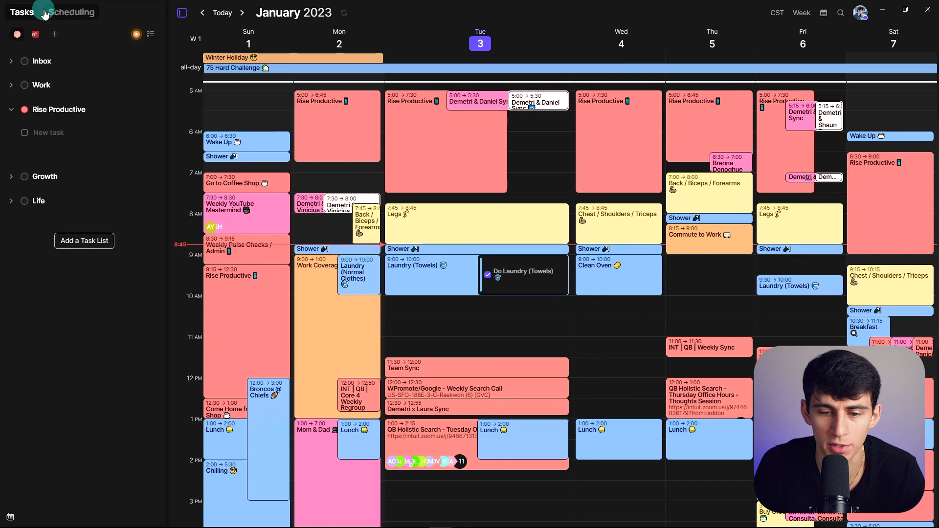
# Delete the recurring Do Laundry (Towels) task for this and future occurrences.
pyautogui.rightClick(549, 277)
pyautogui.click(584, 298)
pyautogui.click(440, 300)
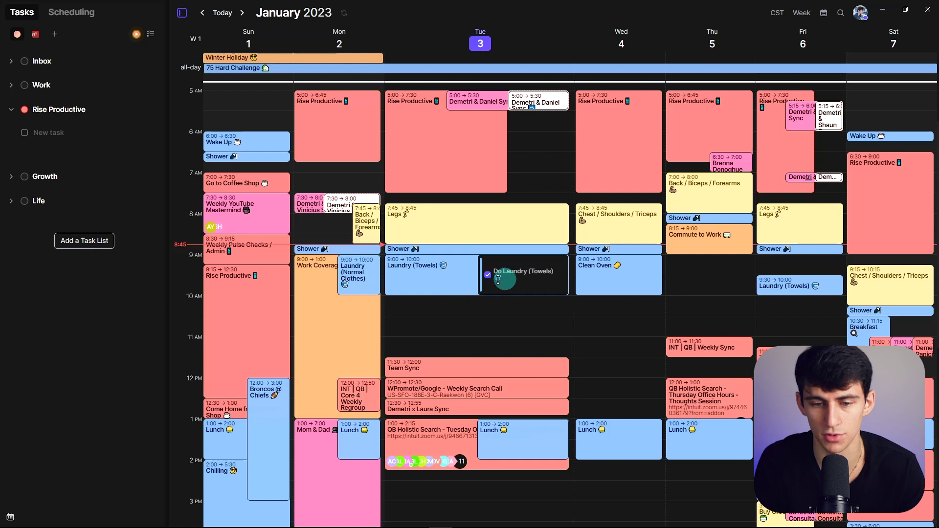
# Switch between the overdue/Inbox view and the grouped task lists.
pyautogui.click(22, 39)
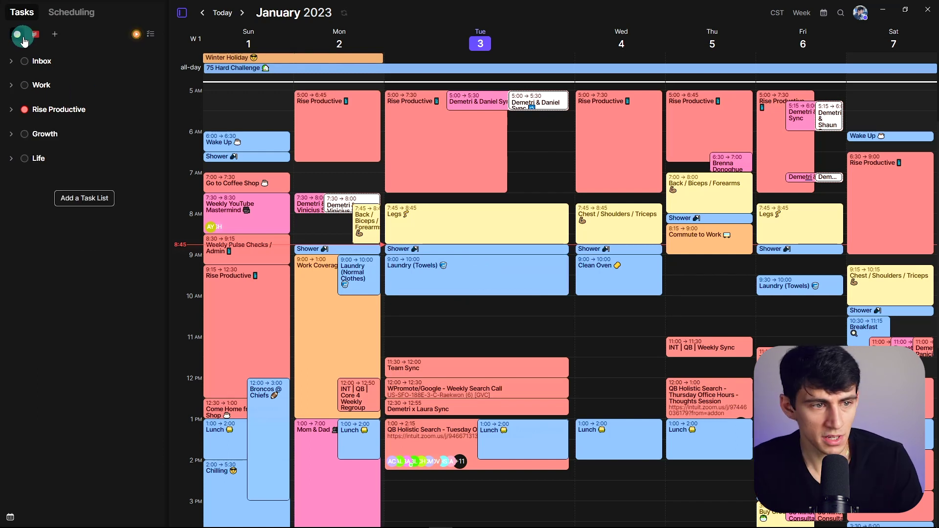
pyautogui.click(26, 40)
pyautogui.click(15, 42)
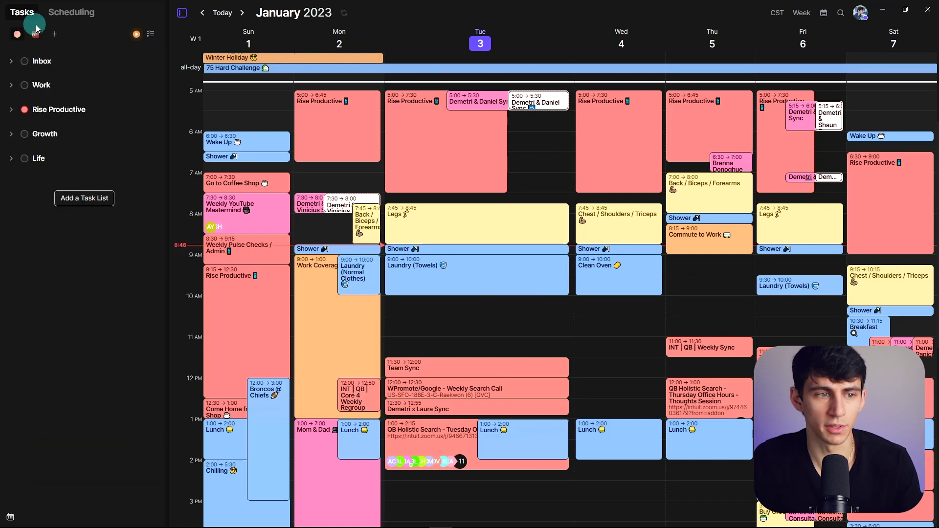
pyautogui.click(35, 66)
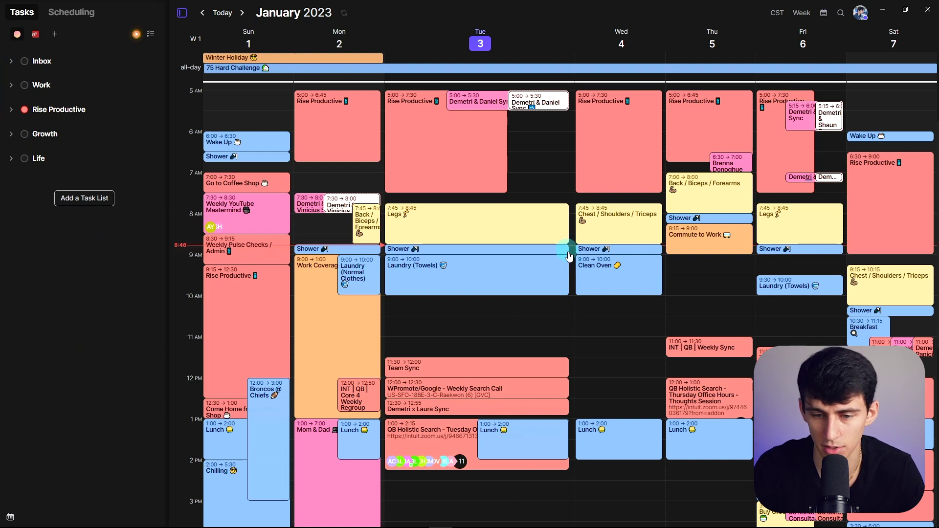
# Discard the accidental Tuesday 9 AM event and expand the Inbox list.
pyautogui.click(525, 292)
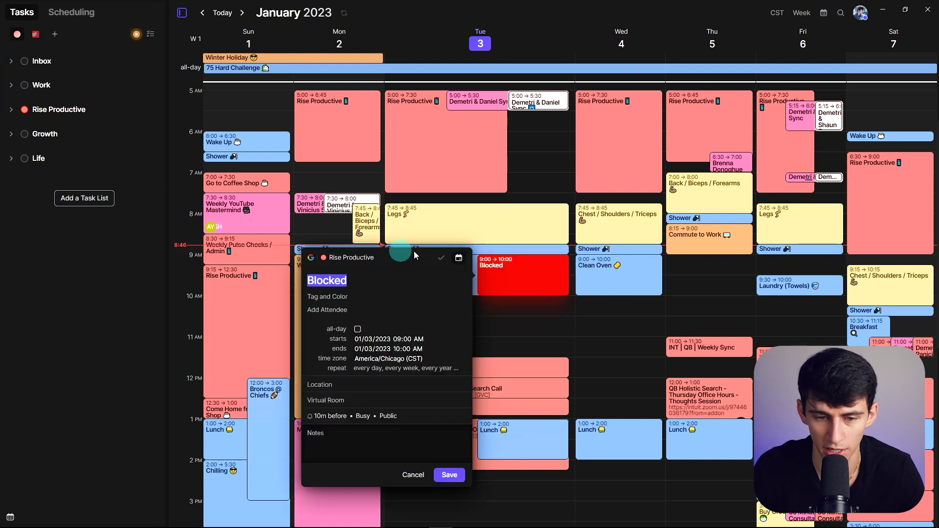
pyautogui.click(94, 103)
pyautogui.click(11, 60)
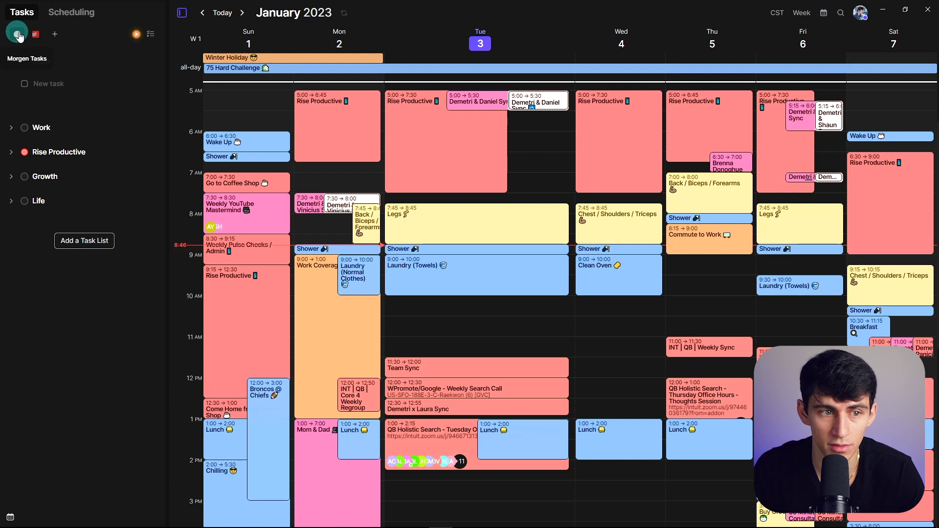
# Show the Todoist tasks and open the Integrations page in Profile & Preferences.
pyautogui.click(34, 36)
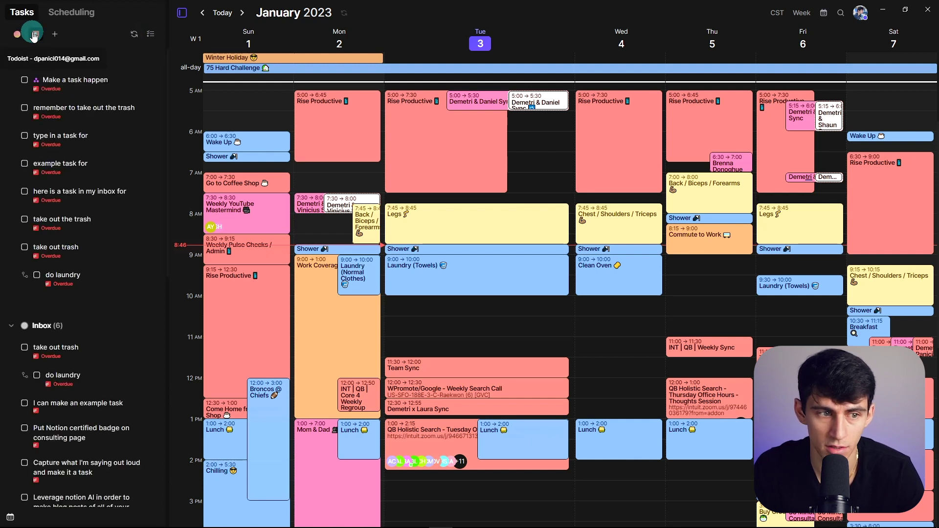
pyautogui.click(859, 14)
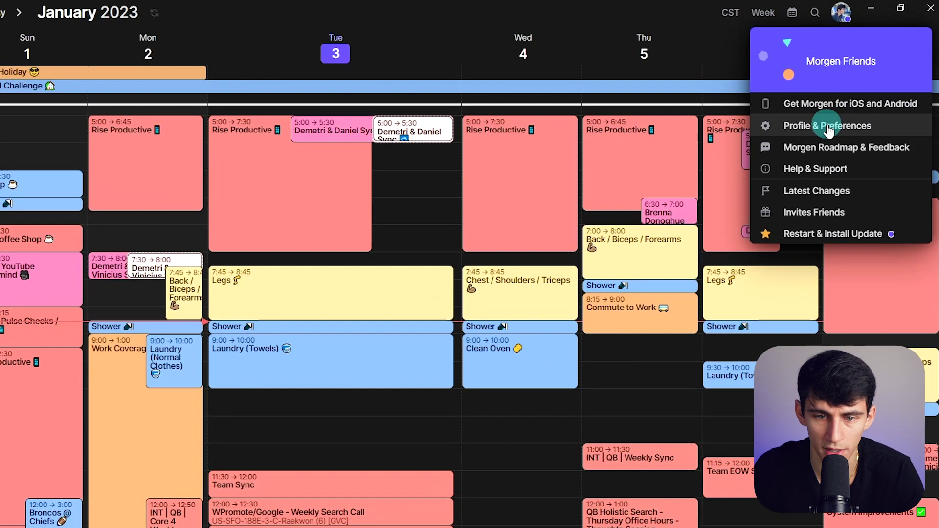
pyautogui.click(834, 117)
pyautogui.click(186, 254)
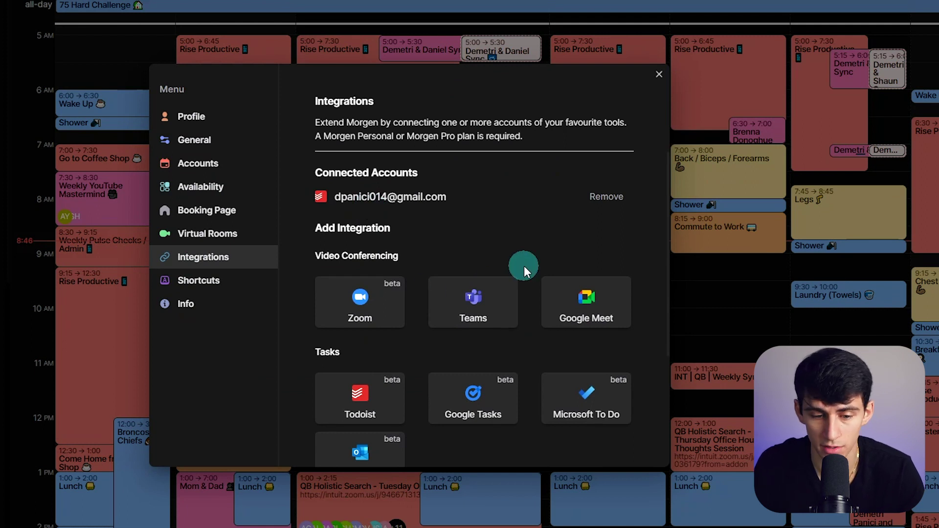
# Review the integrations, close settings, and return to the grouped Morgen task lists.
pyautogui.scroll(-1, 498, 361)
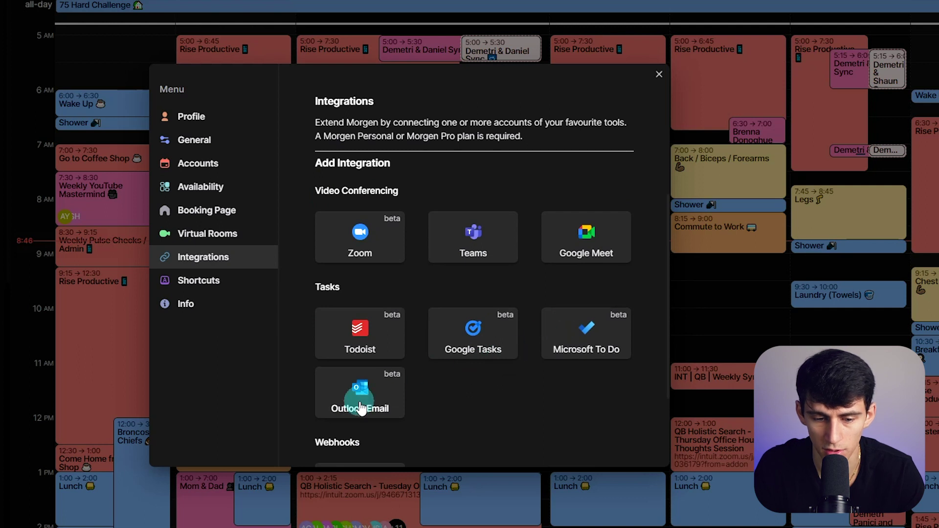
pyautogui.scroll(-2, 405, 337)
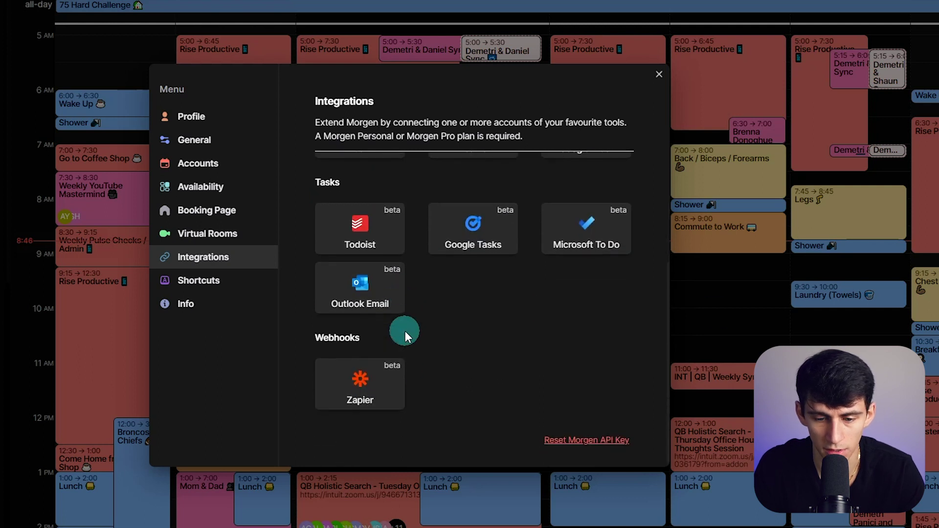
pyautogui.click(715, 313)
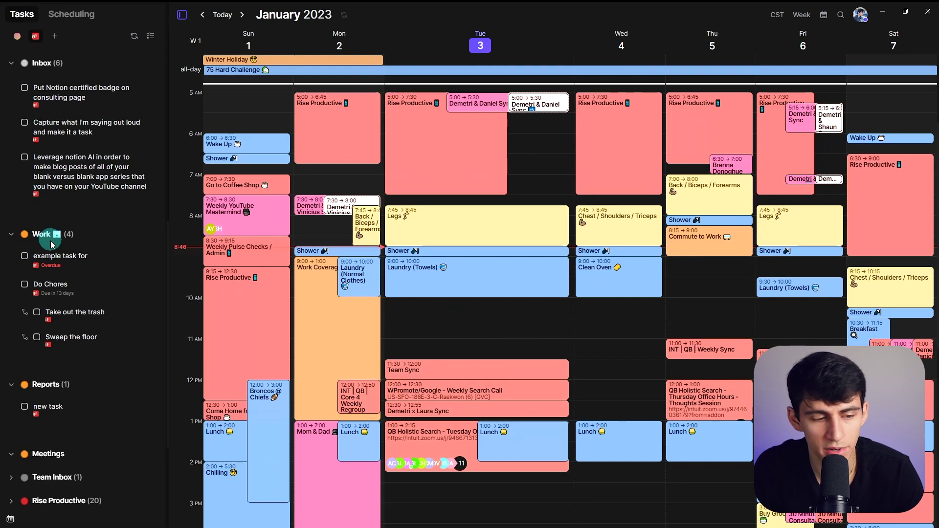
pyautogui.click(16, 39)
# From the mobile Tasks tab, add a 'Call My Mom' task to the Life list.
pyautogui.click(56, 85)
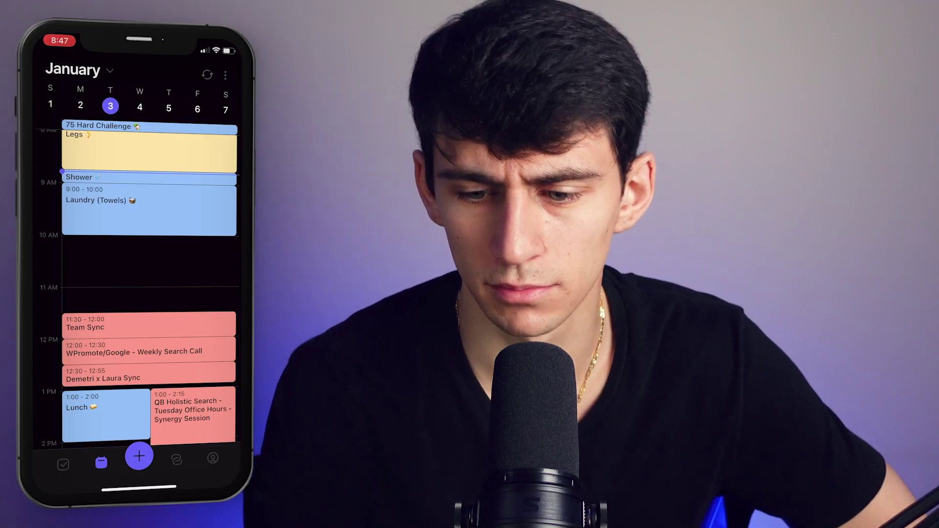
pyautogui.click(63, 465)
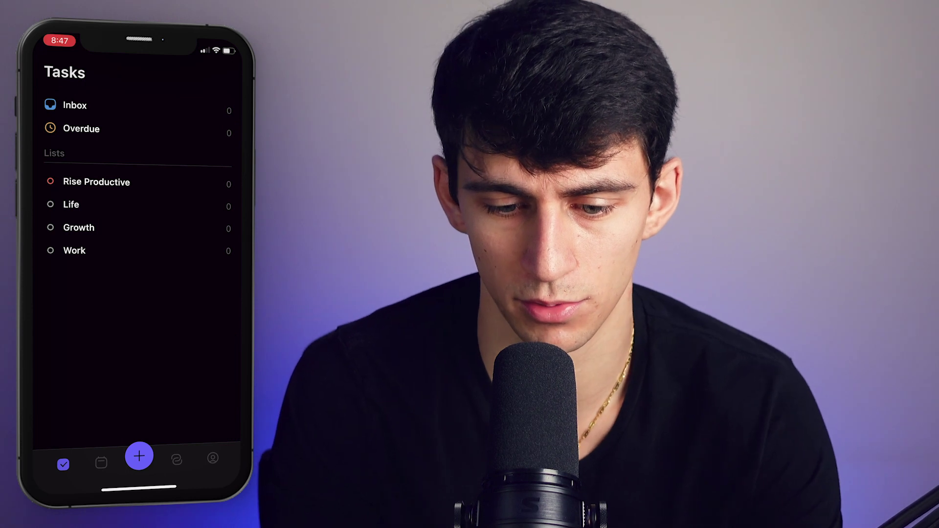
pyautogui.click(139, 456)
pyautogui.write('Call My Mom')
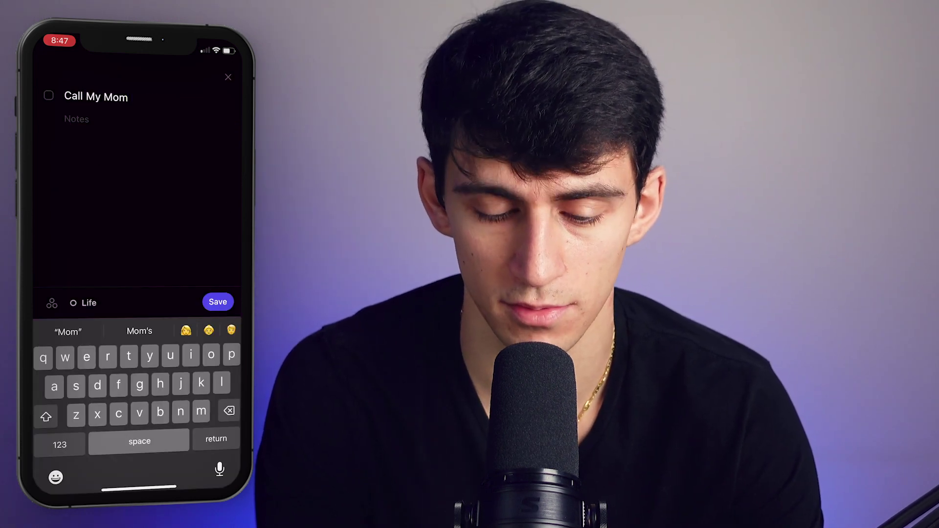
pyautogui.press('Return')
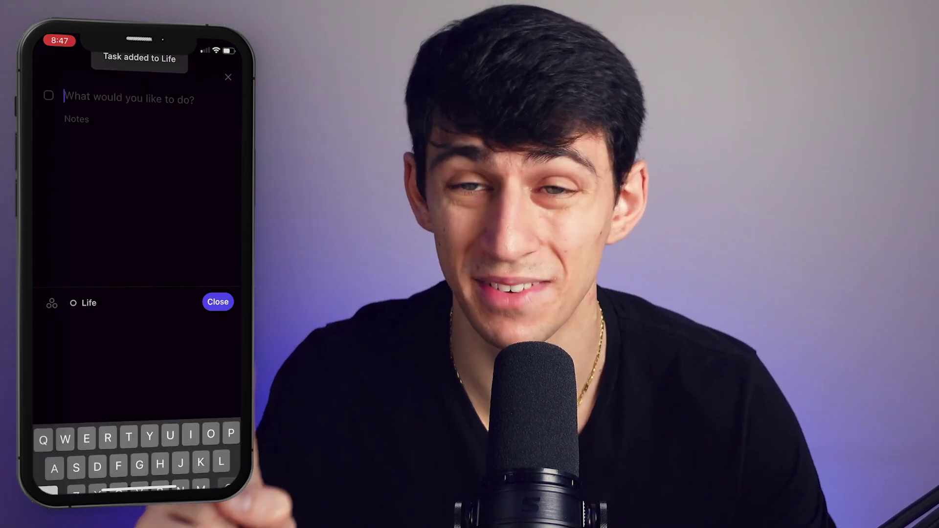
pyautogui.click(57, 82)
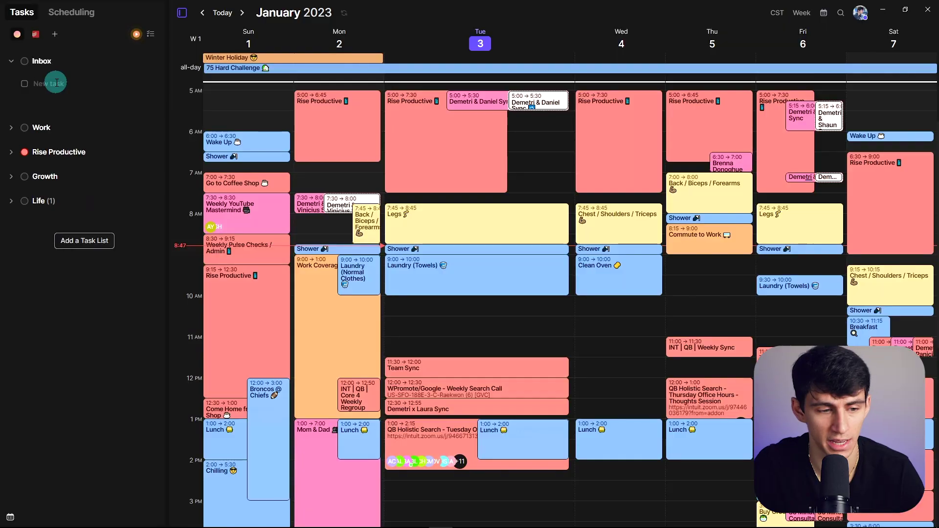
# Cancel the new task list, expand Life, and give it a light blue colour.
pyautogui.click(91, 242)
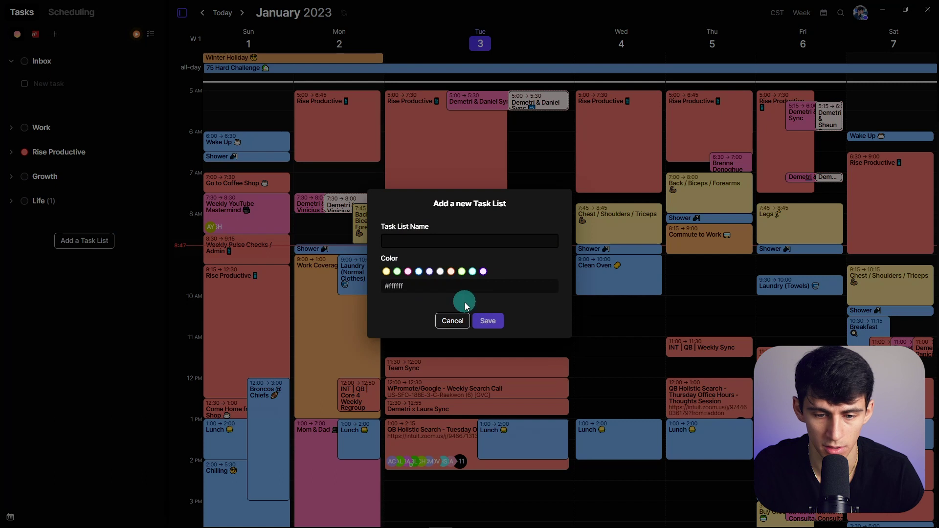
pyautogui.click(453, 321)
pyautogui.click(11, 202)
pyautogui.click(150, 202)
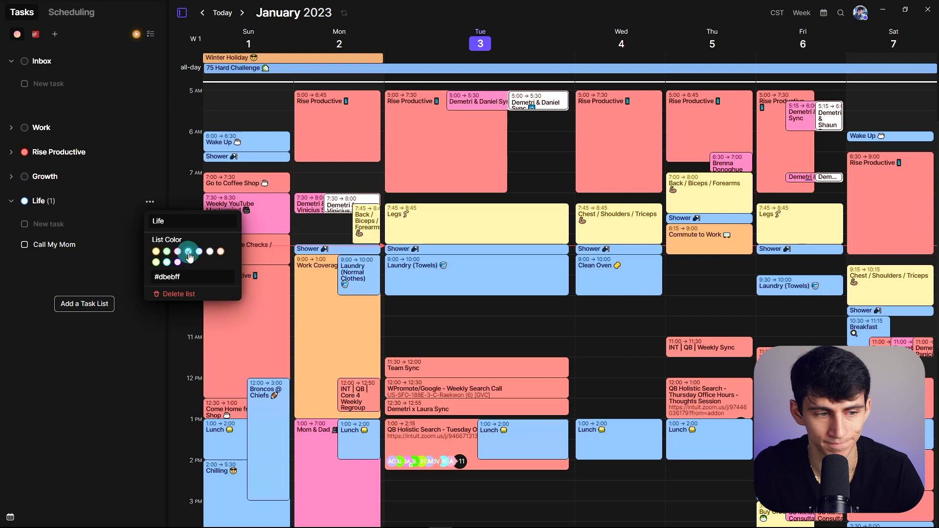
pyautogui.click(117, 252)
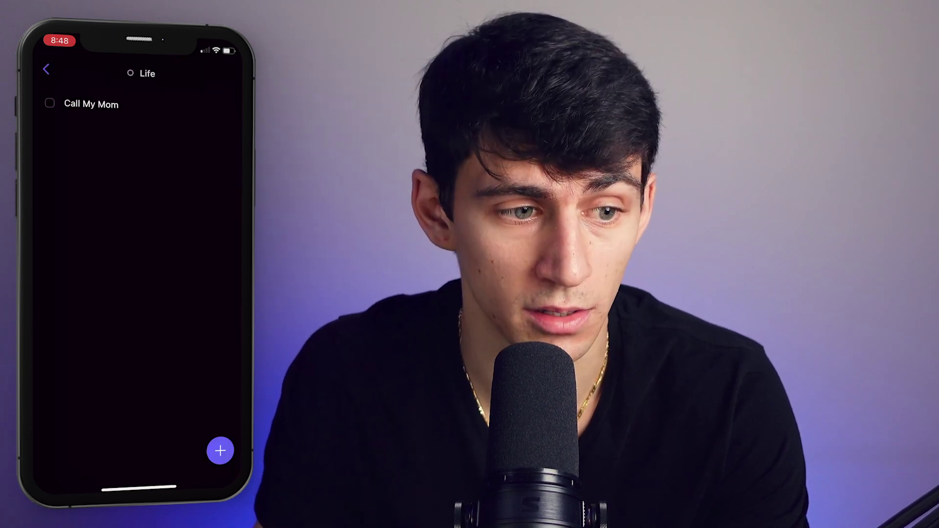
# Drag Call My Mom from the Life list onto Tuesday at 6 PM.
pyautogui.click(34, 231)
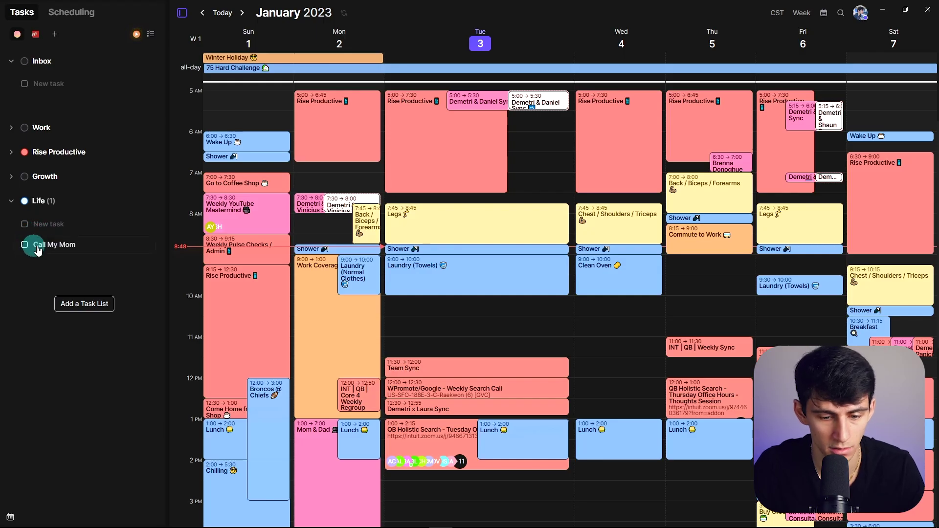
pyautogui.scroll(-3, 461, 329)
pyautogui.moveTo(363, 313); pyautogui.dragTo(470, 399)
pyautogui.scroll(-4, 453, 294)
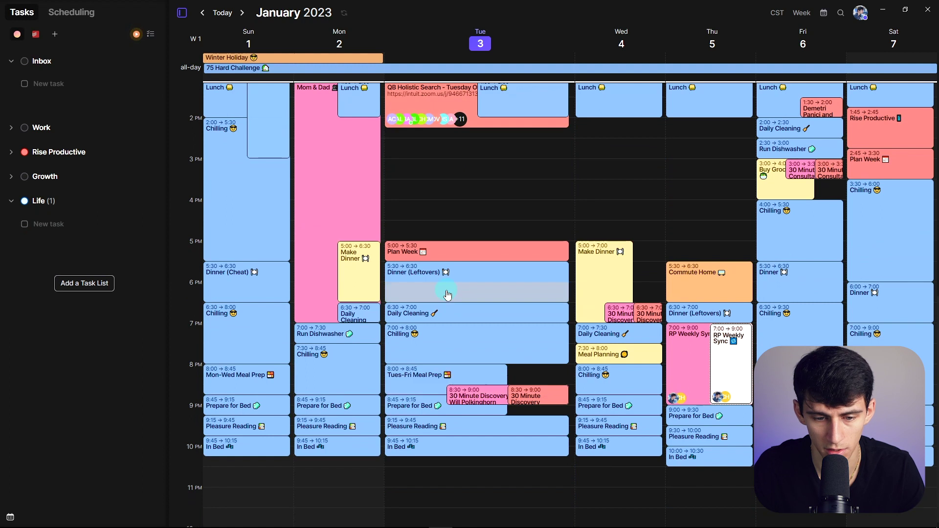
pyautogui.moveTo(448, 294); pyautogui.dragTo(447, 293)
# Switch the timeblock to the Life calendar and confirm the move.
pyautogui.click(362, 285)
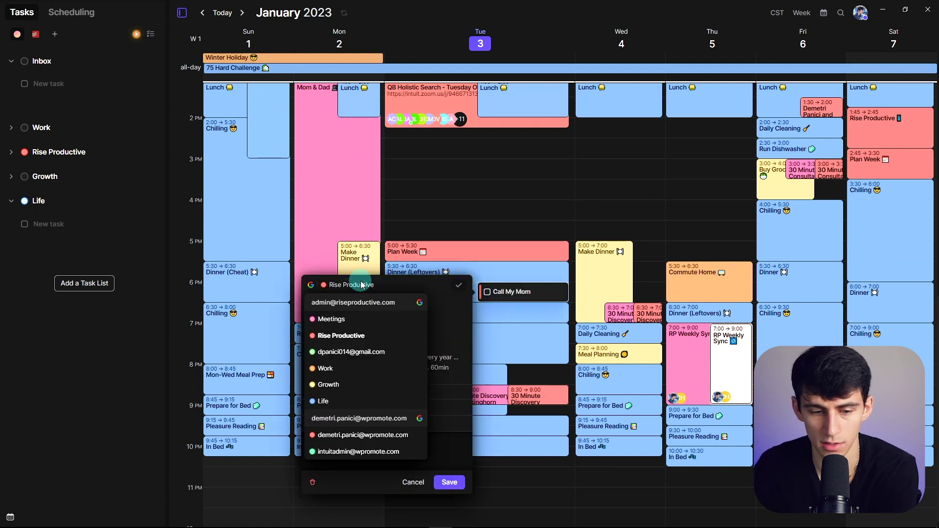
pyautogui.click(350, 401)
pyautogui.click(470, 305)
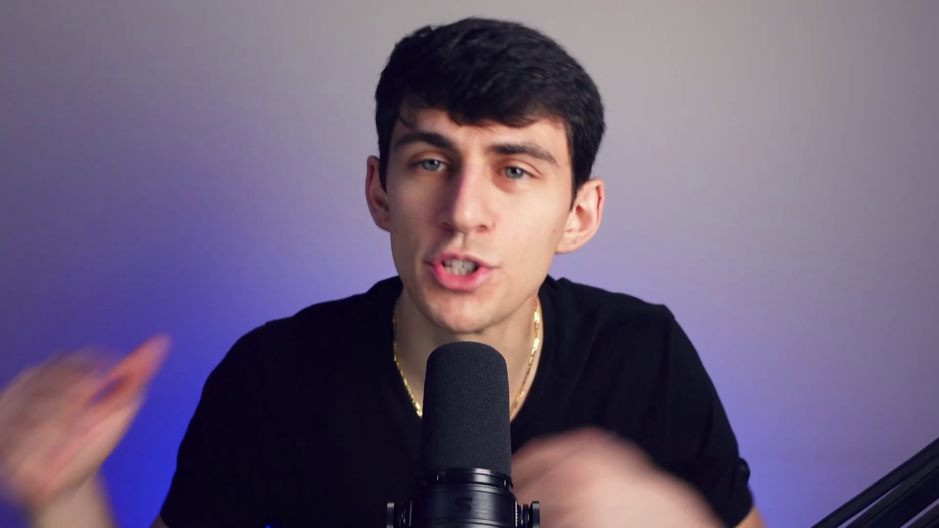